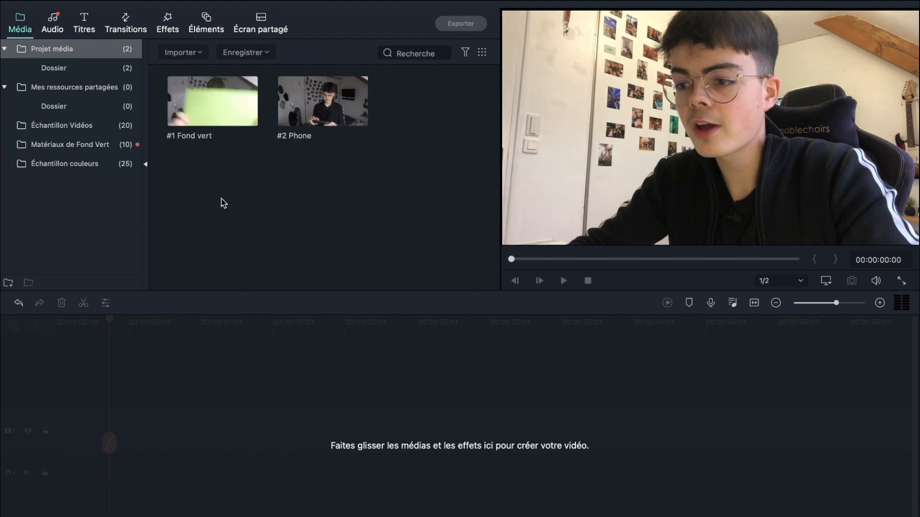
# Place the #1 Fond vert clip at the start of video track 1, play it, and trim it to about 4 seconds.
pyautogui.moveTo(225, 114); pyautogui.dragTo(59, 428)
pyautogui.moveTo(109, 320); pyautogui.dragTo(34, 318)
pyautogui.press('space')
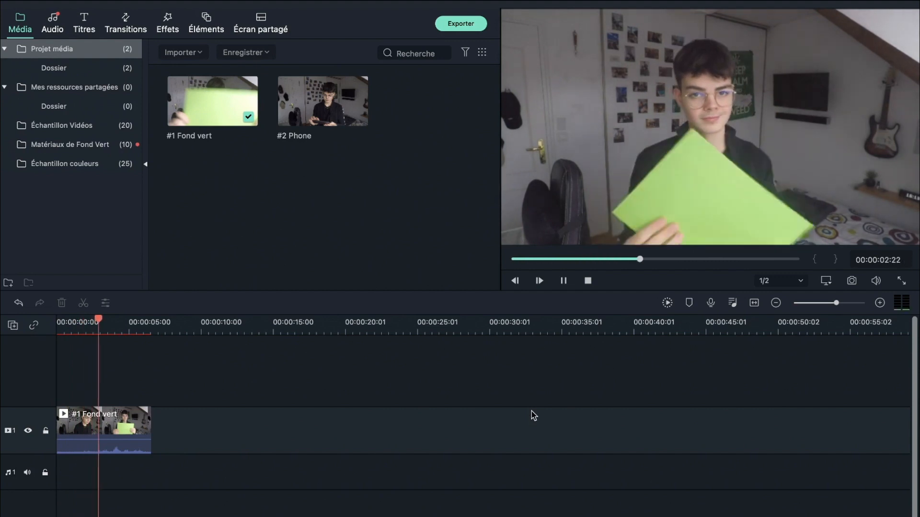
pyautogui.press('space')
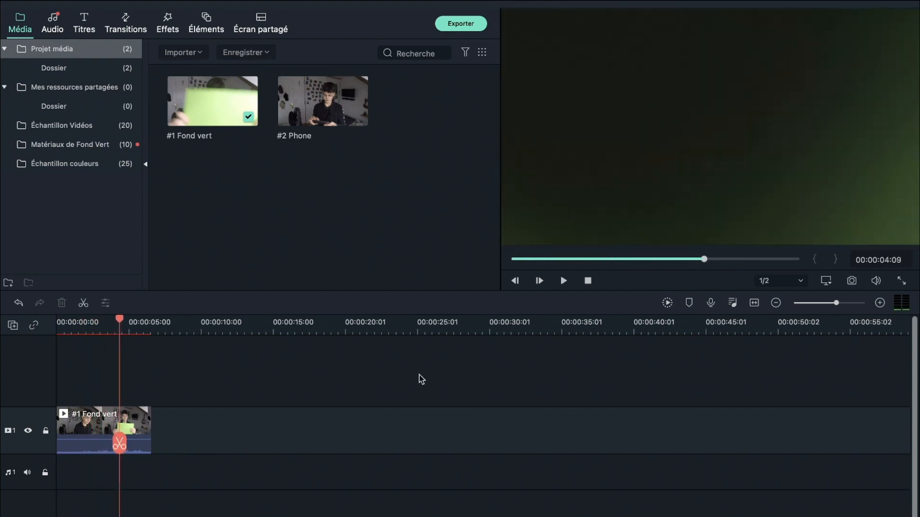
pyautogui.moveTo(152, 321); pyautogui.dragTo(156, 321)
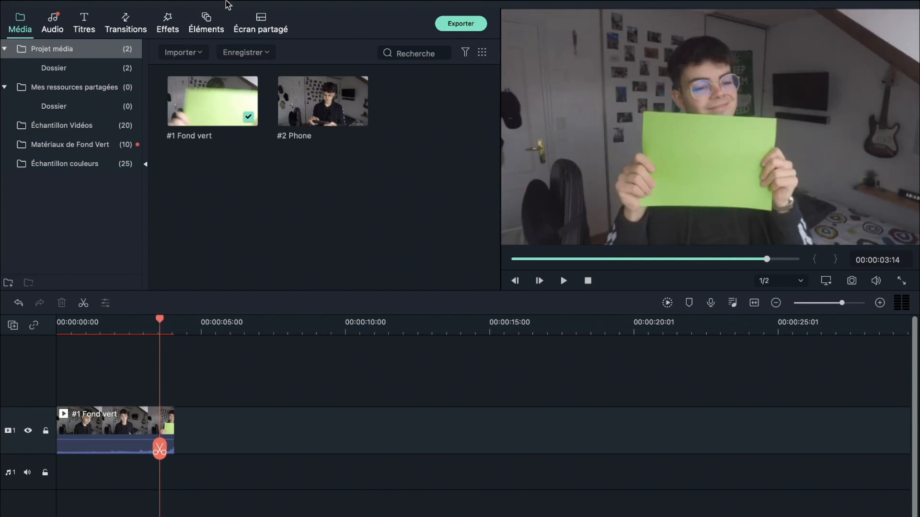
# Enable green-screen keying (Incrustation) on the #1 Fond vert clip, using the held sheet's light green as the key colour.
pyautogui.click(144, 419)
pyautogui.doubleClick(145, 419)
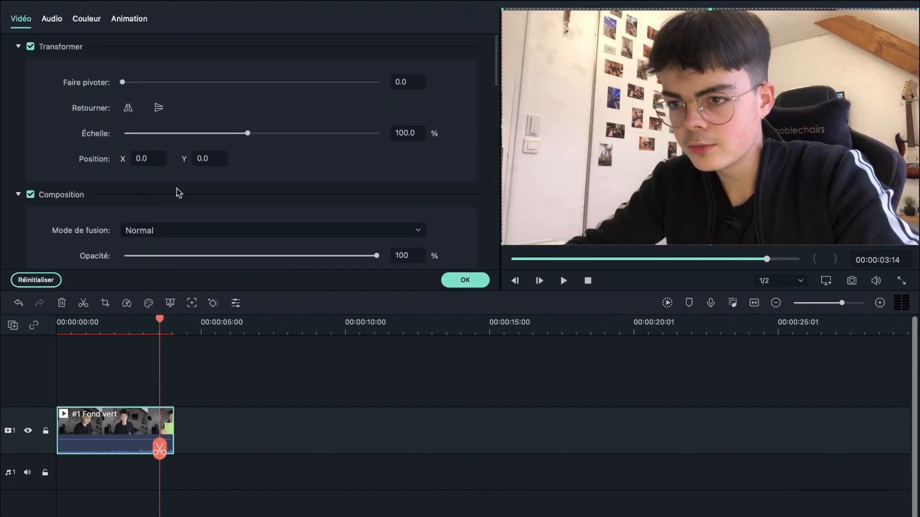
pyautogui.scroll(-10, 145, 171)
pyautogui.scroll(-3, 145, 168)
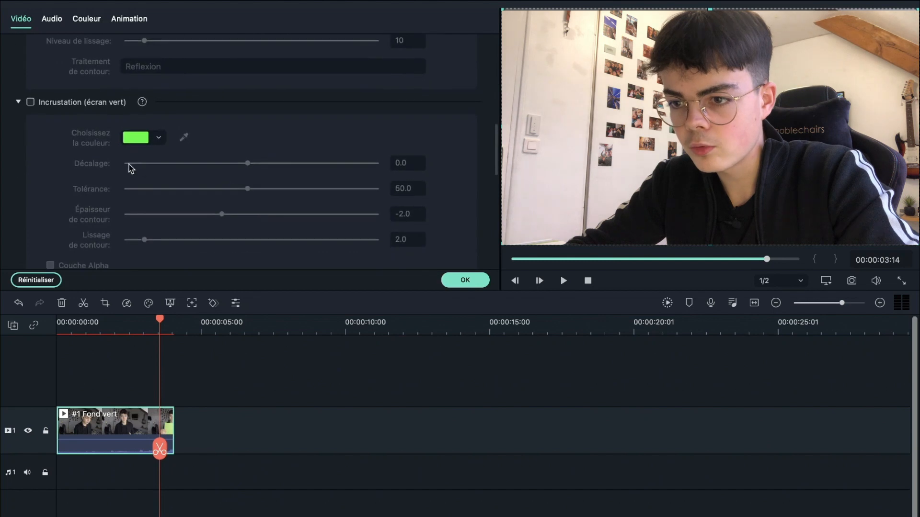
pyautogui.click(30, 103)
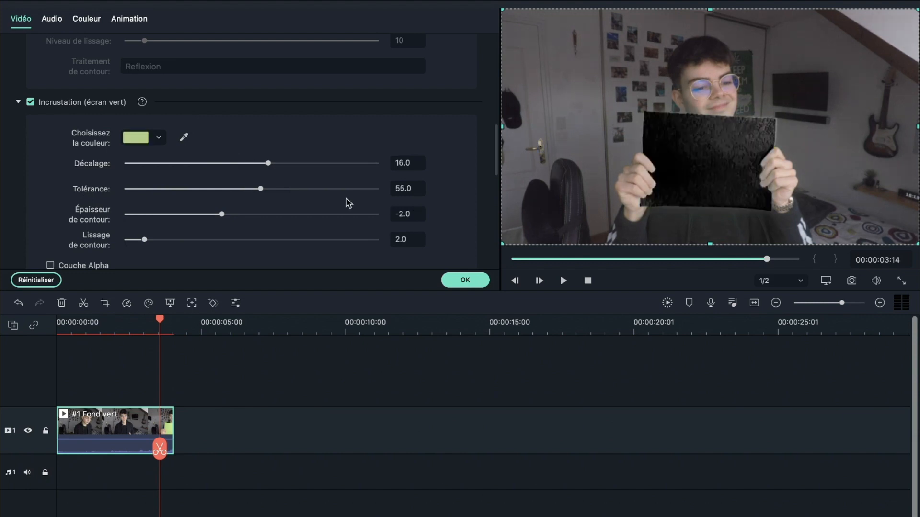
# Refine the green-screen key with Décalage 30.0, Tolérance 40.0, Épaisseur de contour -0.7 and Lissage de contour 9.5.
pyautogui.scroll(-2, 287, 199)
pyautogui.moveTo(268, 133); pyautogui.dragTo(265, 135)
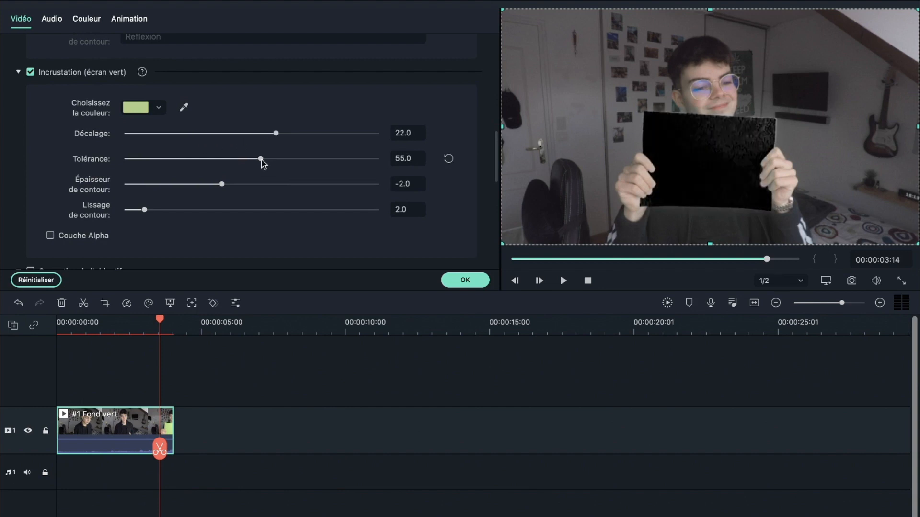
pyautogui.moveTo(238, 162); pyautogui.dragTo(204, 163)
pyautogui.moveTo(263, 165); pyautogui.dragTo(286, 166)
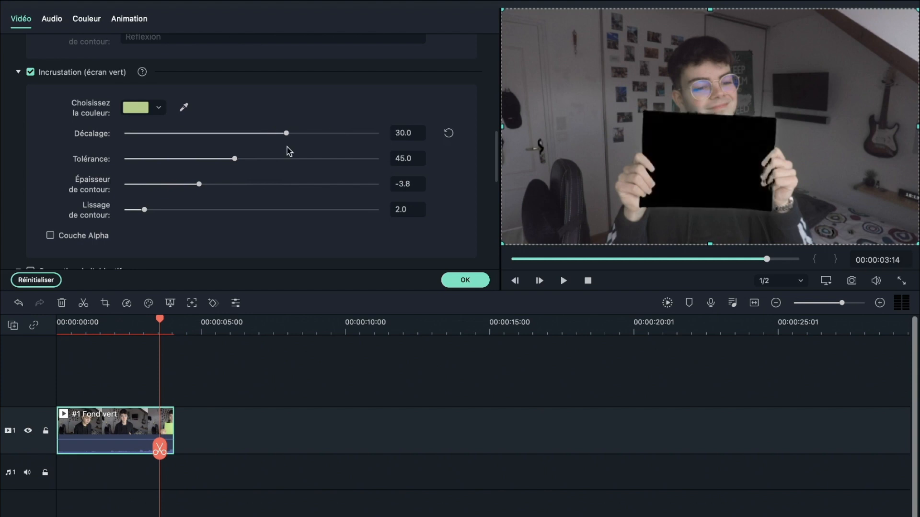
pyautogui.moveTo(235, 162); pyautogui.dragTo(223, 162)
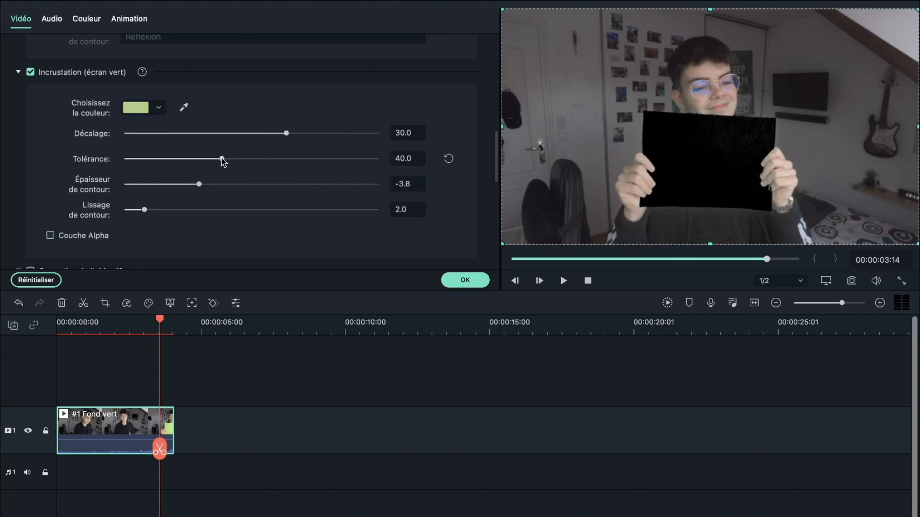
pyautogui.moveTo(155, 190); pyautogui.dragTo(190, 186)
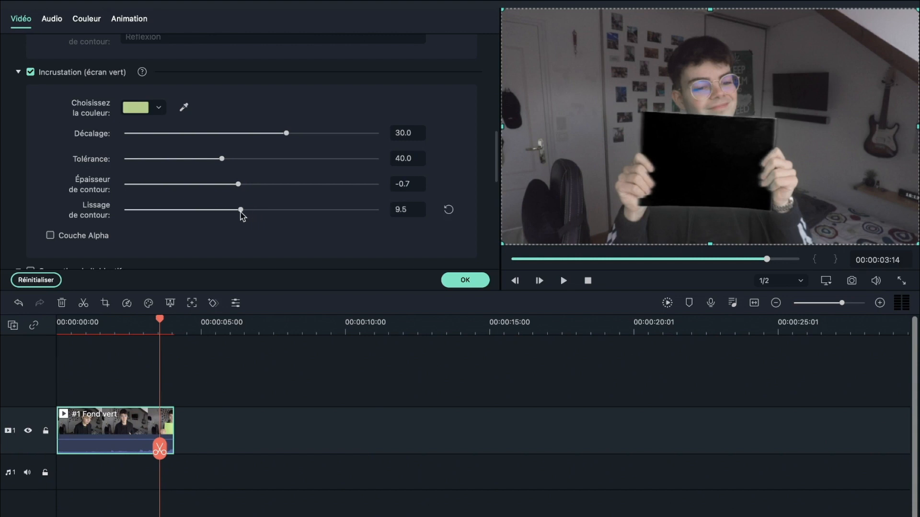
# Play back the keyed #1 Fond vert clip to check the cutout and accept the keying settings.
pyautogui.press('space')
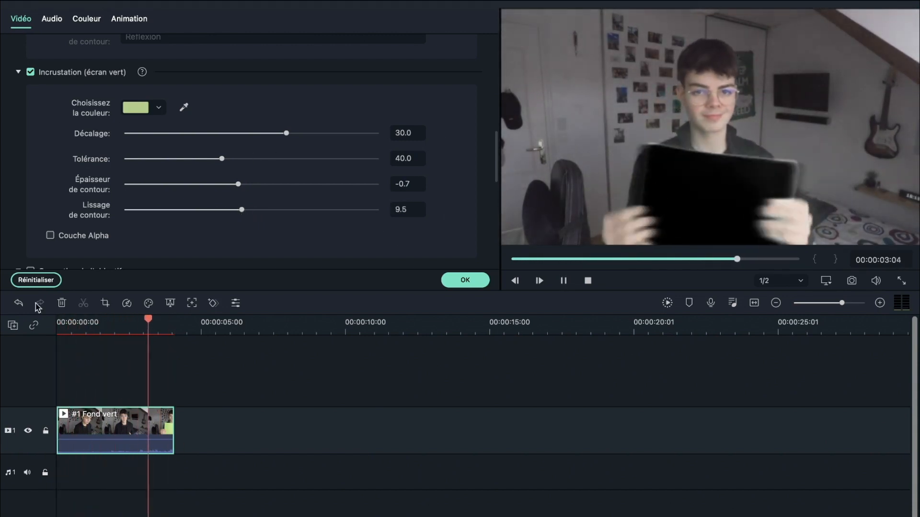
pyautogui.press('space')
pyautogui.press('space')
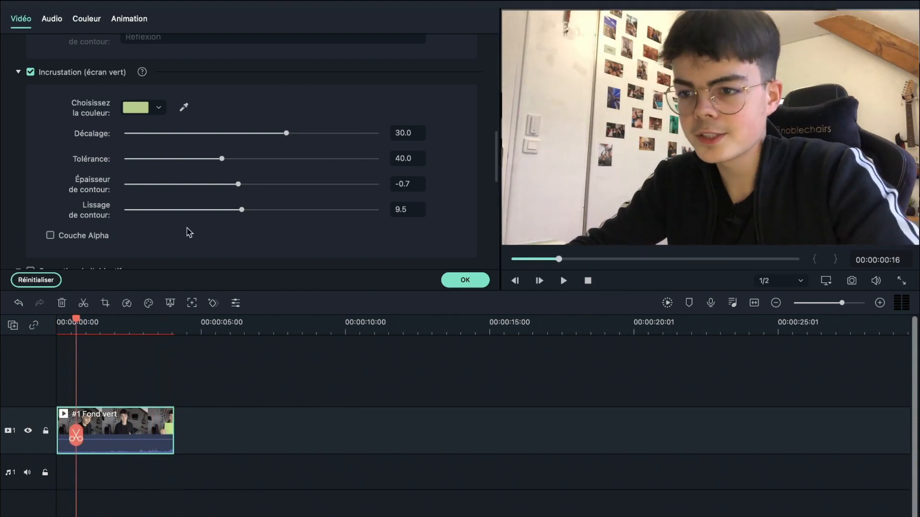
pyautogui.click(464, 280)
# Place the #2 Phone clip on the track beneath the keyed clip, starting at about 0.7 seconds, and preview the composite.
pyautogui.moveTo(329, 91); pyautogui.dragTo(164, 424)
pyautogui.moveTo(206, 448); pyautogui.dragTo(126, 439)
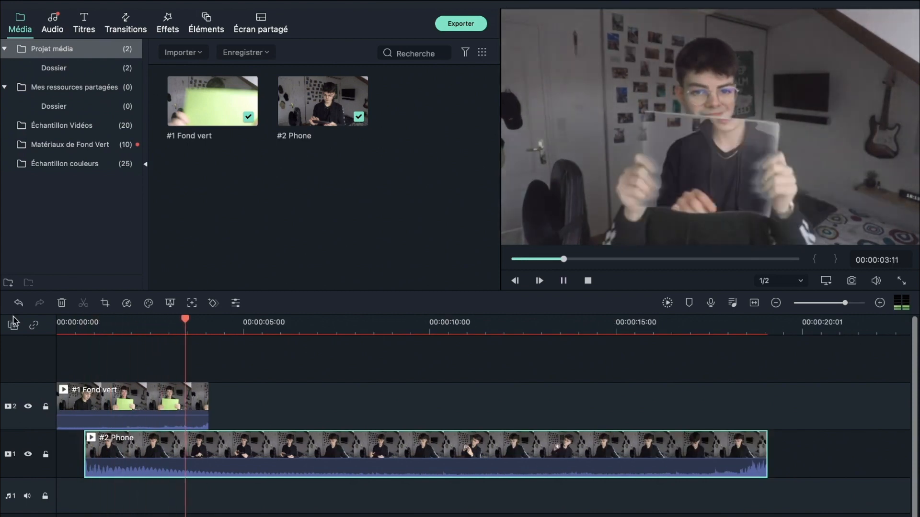
pyautogui.press('space')
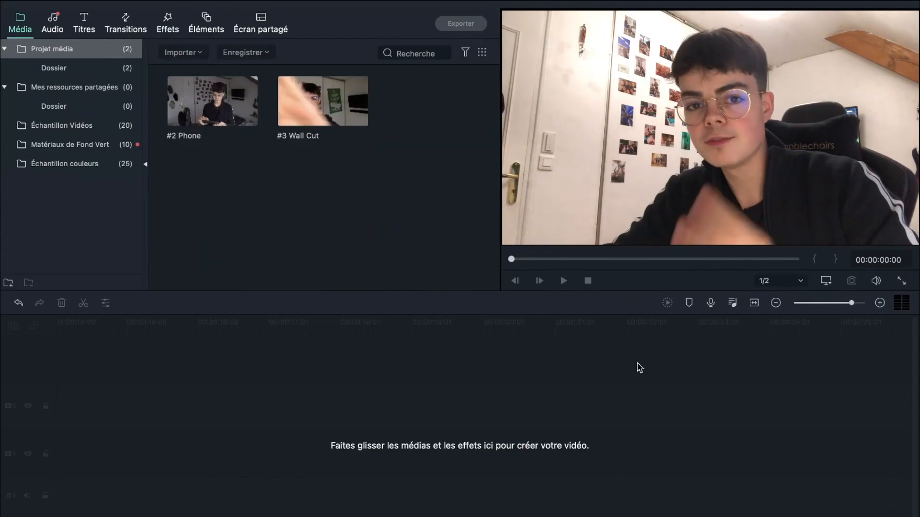
# Place the #2 Phone clip on video track 1 and cut away everything after 00:00:27:00.
pyautogui.moveTo(208, 99); pyautogui.dragTo(66, 457)
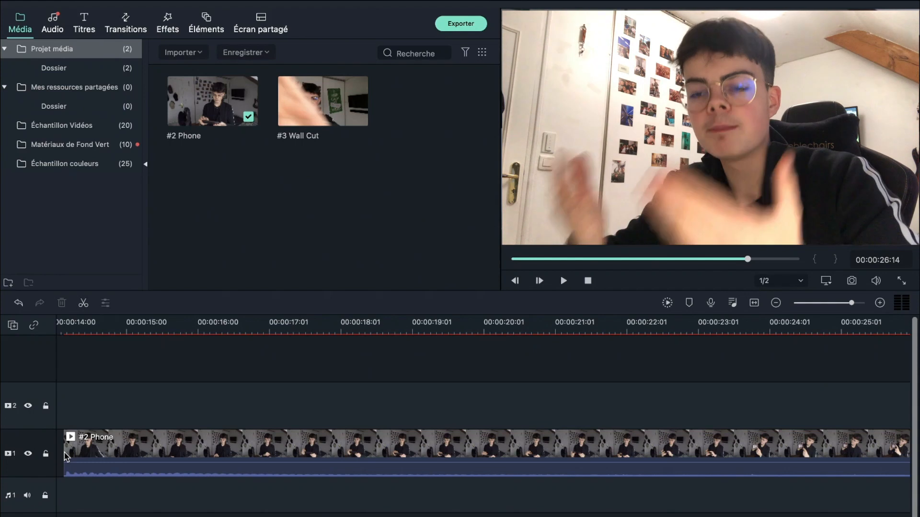
pyautogui.press('space')
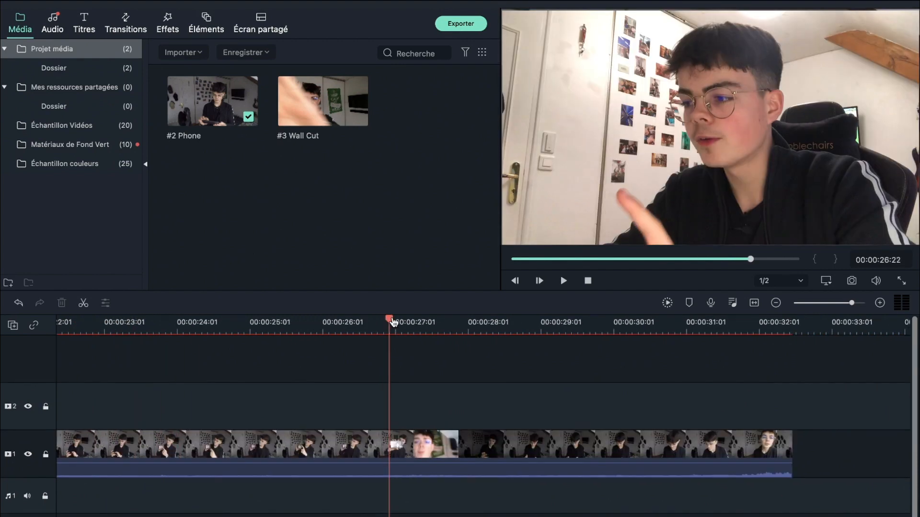
pyautogui.moveTo(392, 319)
pyautogui.mouseDown()
pyautogui.moveTo(330, 319)
pyautogui.moveTo(396, 318)
pyautogui.mouseUp()
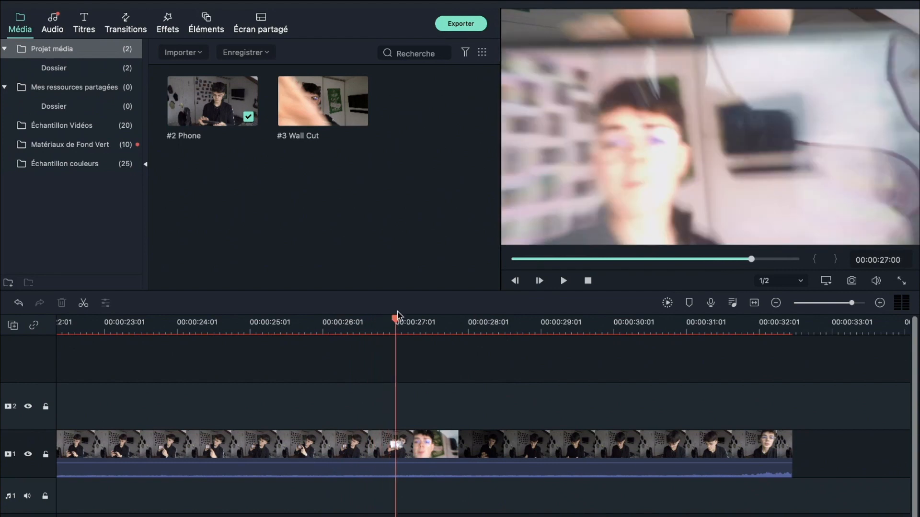
pyautogui.press('super+b')
pyautogui.click(496, 453)
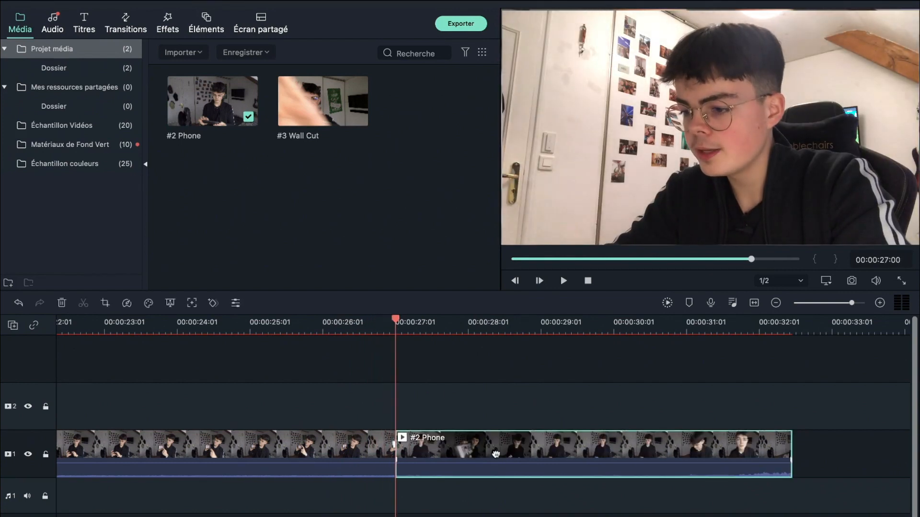
pyautogui.press('Delete')
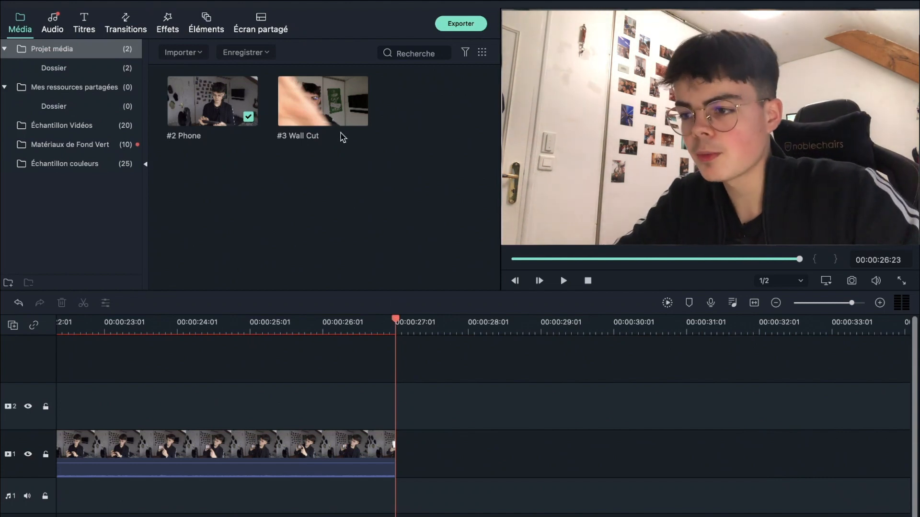
# Place the #3 Wall Cut clip on video track 2 at the end of the Phone clip and remove its part before 00:00:29:18.
pyautogui.moveTo(352, 107); pyautogui.dragTo(401, 410)
pyautogui.click(348, 323)
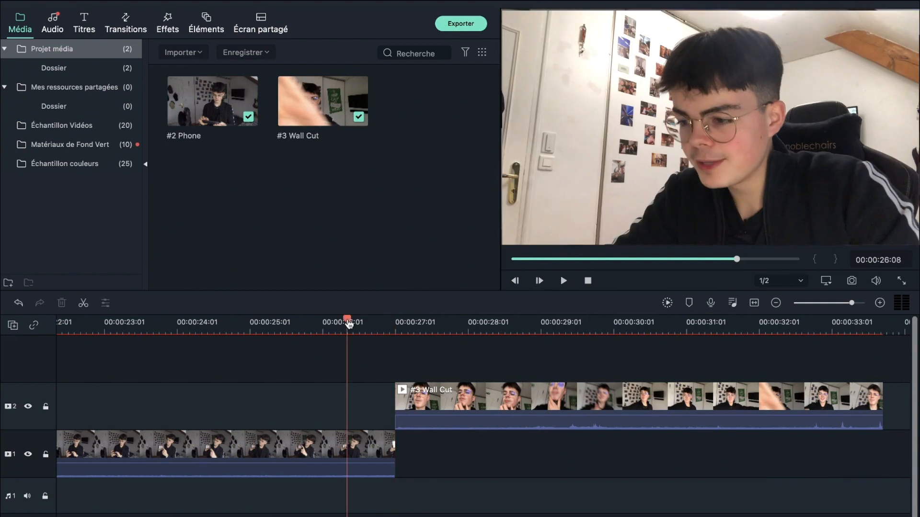
pyautogui.moveTo(372, 323); pyautogui.dragTo(598, 331)
pyautogui.press('super+b')
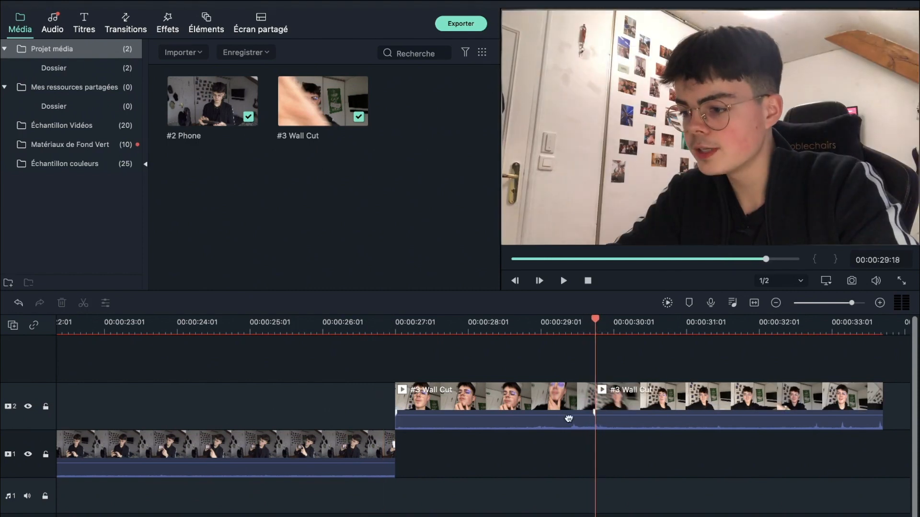
pyautogui.click(571, 405)
pyautogui.press('Delete')
# Lower the #3 Wall Cut clip's white balance temperature to about -22 and play the cut between both clips from 00:00:26:02.
pyautogui.click(375, 323)
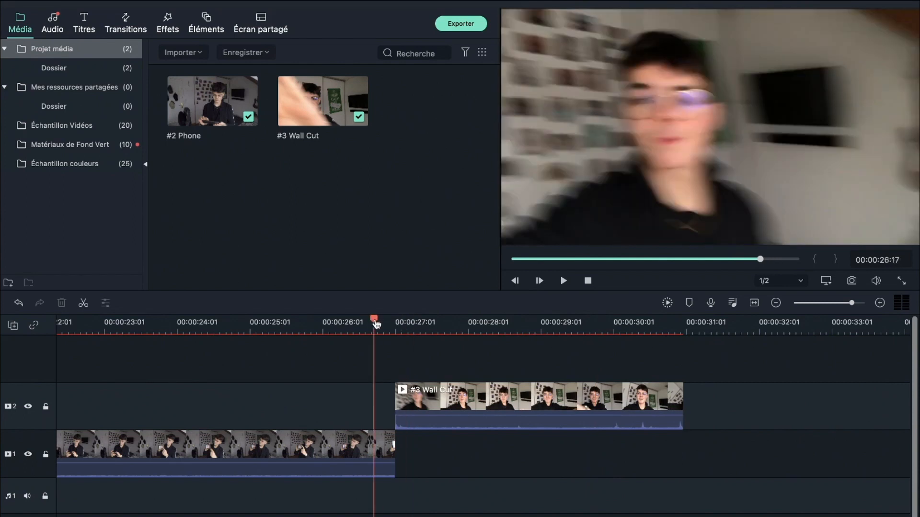
pyautogui.moveTo(376, 324); pyautogui.dragTo(416, 322)
pyautogui.click(430, 399)
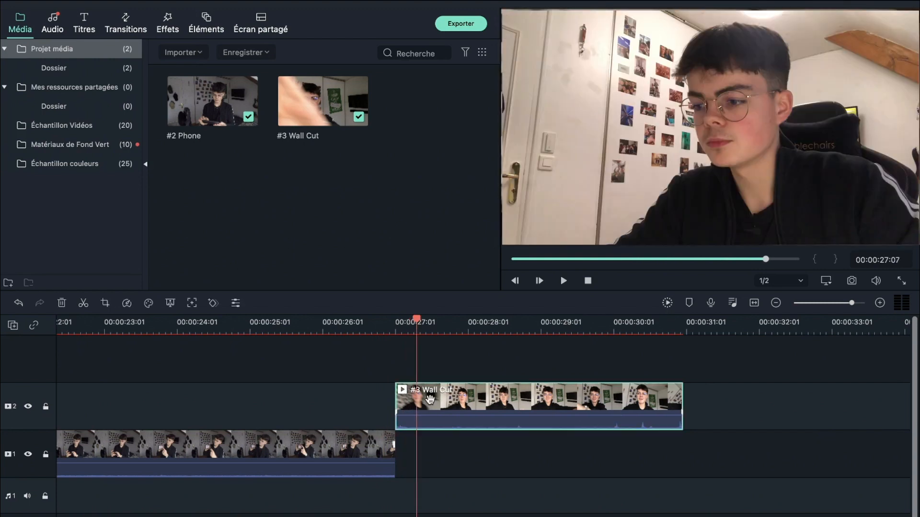
pyautogui.doubleClick(449, 396)
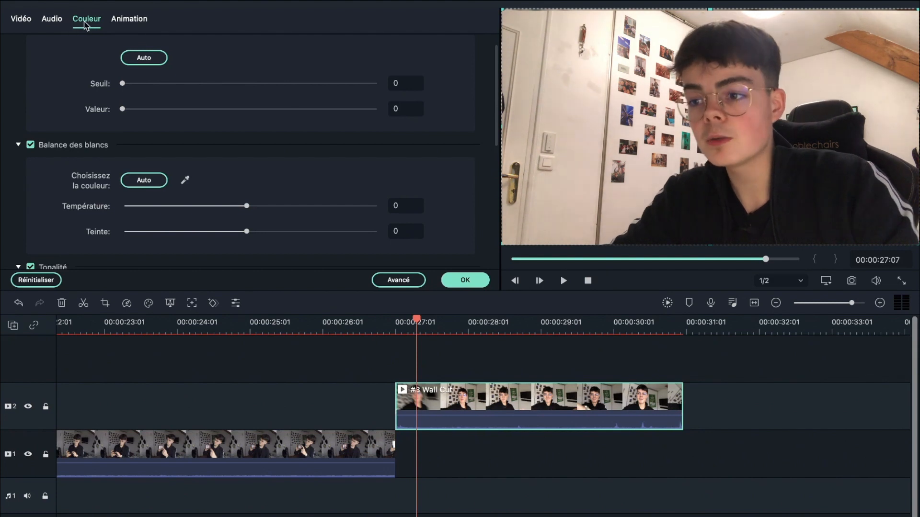
pyautogui.scroll(-3, 82, 107)
pyautogui.click(213, 143)
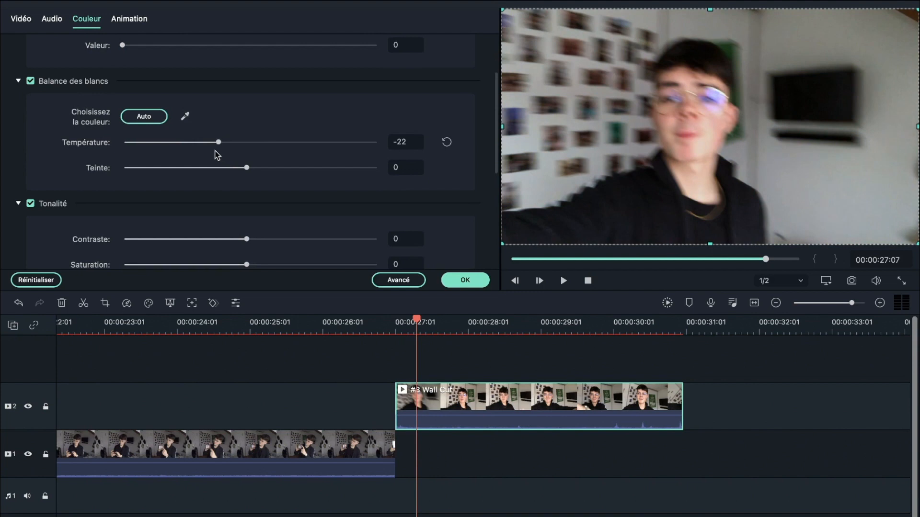
pyautogui.moveTo(215, 151); pyautogui.dragTo(264, 170)
pyautogui.click(329, 320)
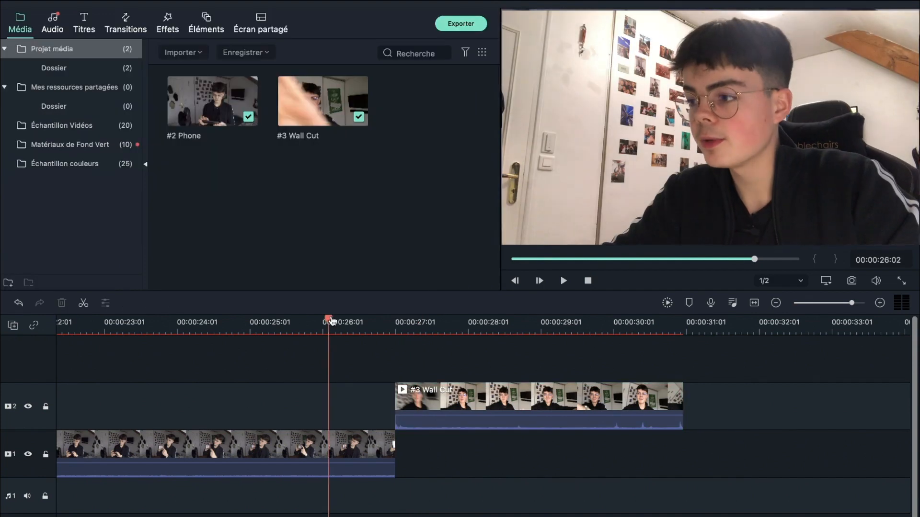
pyautogui.press('space')
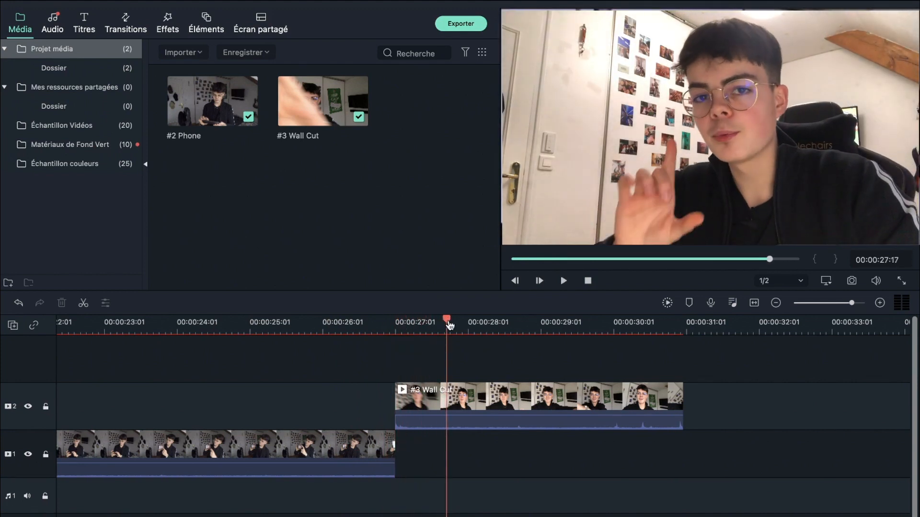
# Add a Dissoudre transition to the start of the #3 Wall Cut clip and shorten it to about two frames.
pyautogui.click(124, 28)
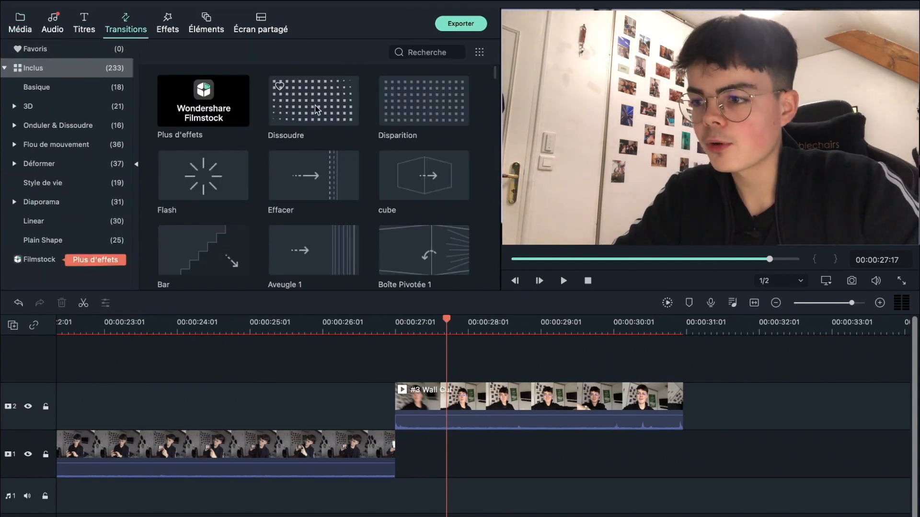
pyautogui.moveTo(420, 370); pyautogui.dragTo(421, 403)
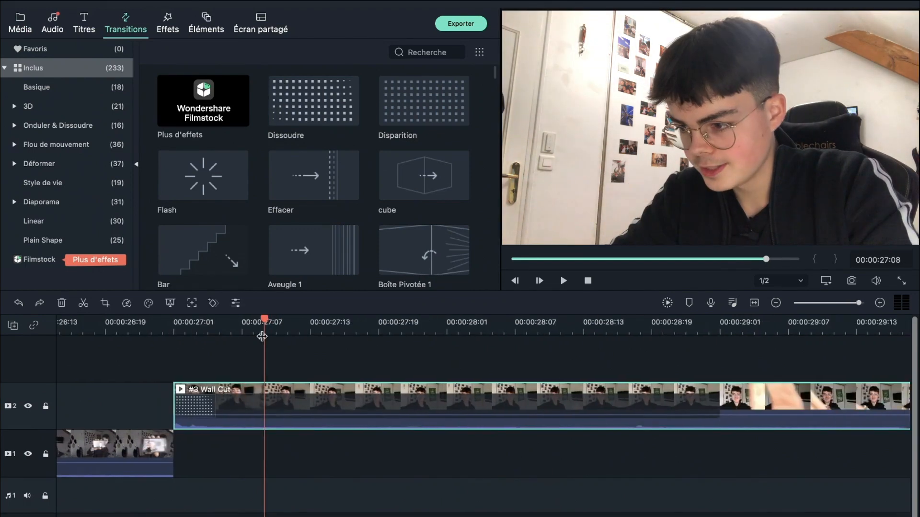
pyautogui.moveTo(706, 403); pyautogui.dragTo(214, 403)
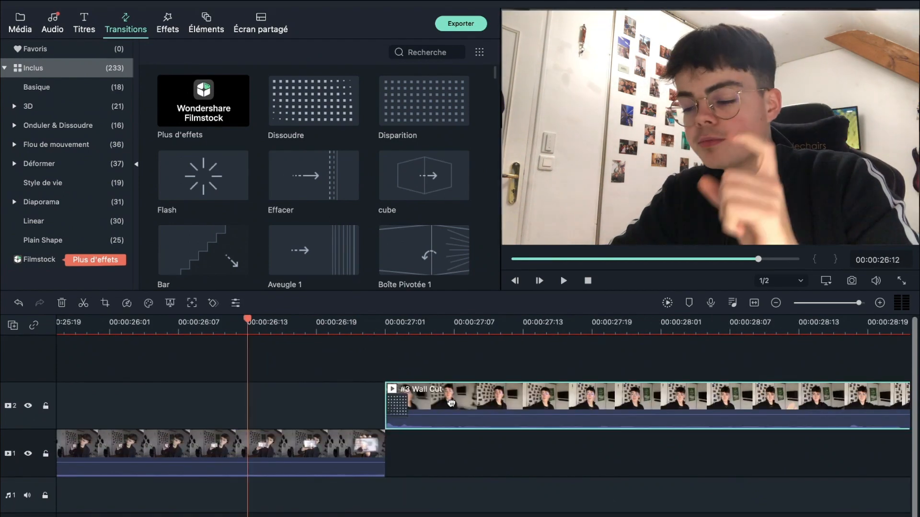
# Shift the #3 Wall Cut clip about two frames earlier so it overlaps the Phone clip, and preview the transition.
pyautogui.moveTo(443, 406); pyautogui.dragTo(434, 406)
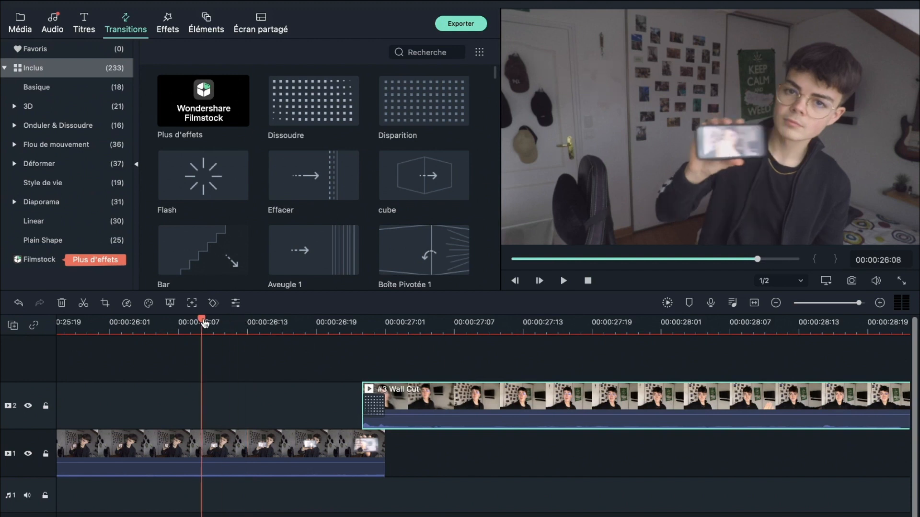
pyautogui.press('space')
pyautogui.press('space')
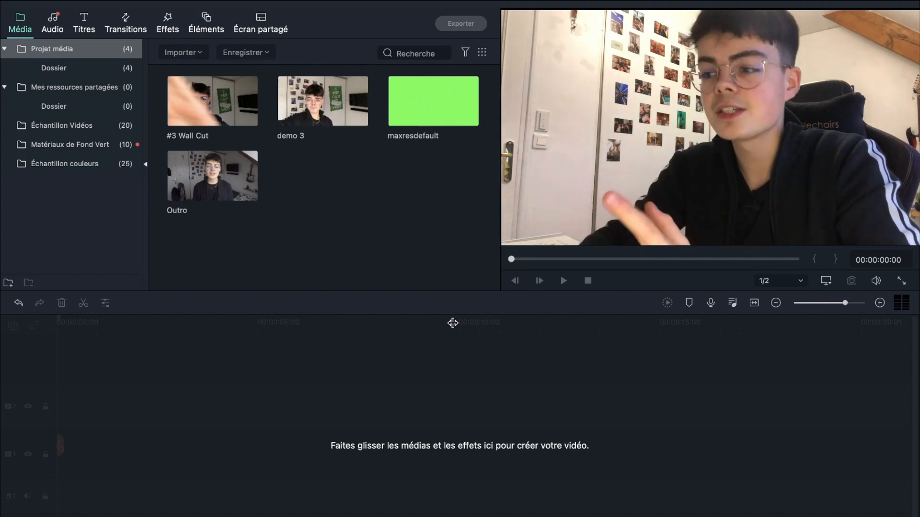
# Place the #3 Wall Cut clip at the start of video track 1 in the empty timeline and play it to 00:00:05:22.
pyautogui.click(443, 113)
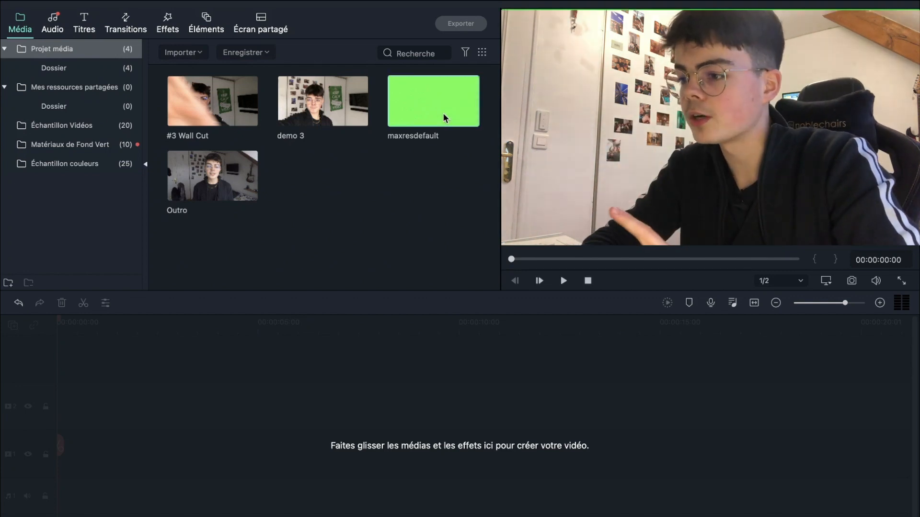
pyautogui.moveTo(443, 113); pyautogui.dragTo(60, 444)
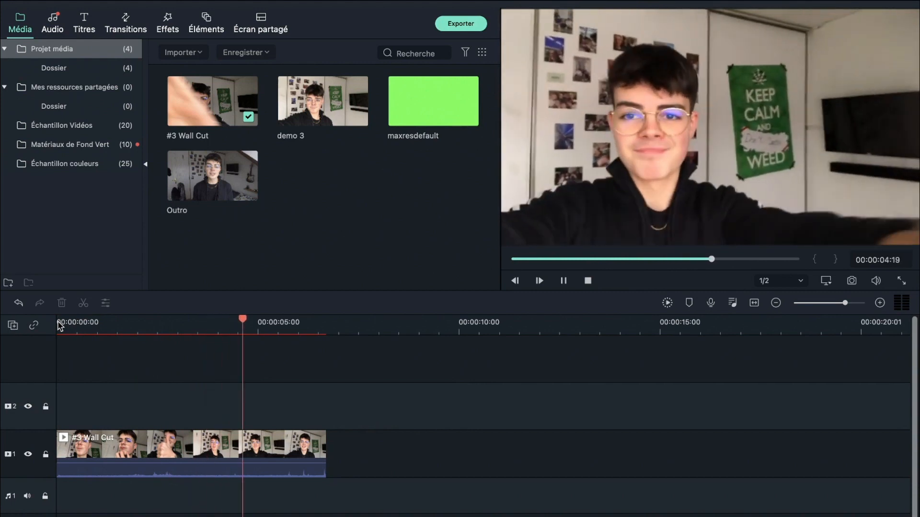
pyautogui.press('space')
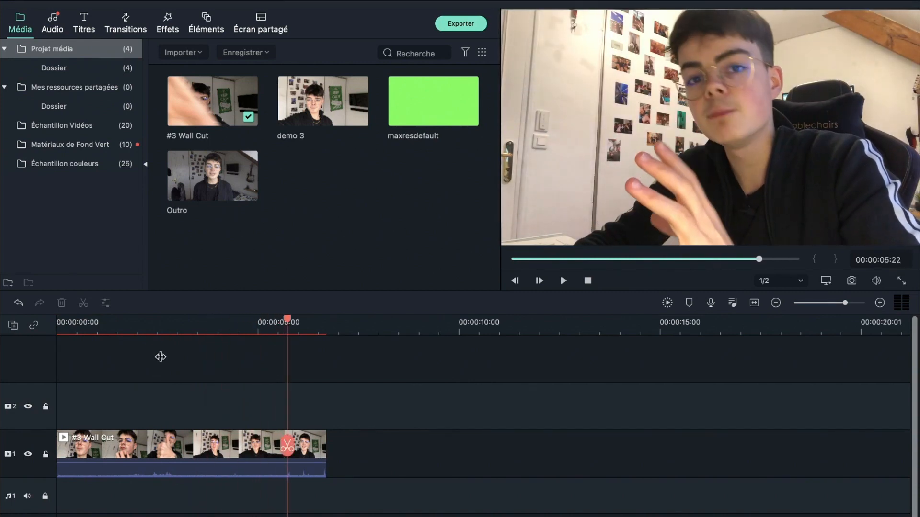
# Place the green maxresdefault image on video track 2 at 00:00:04:26, above the #3 Wall Cut clip, and open its settings.
pyautogui.moveTo(288, 320); pyautogui.dragTo(255, 323)
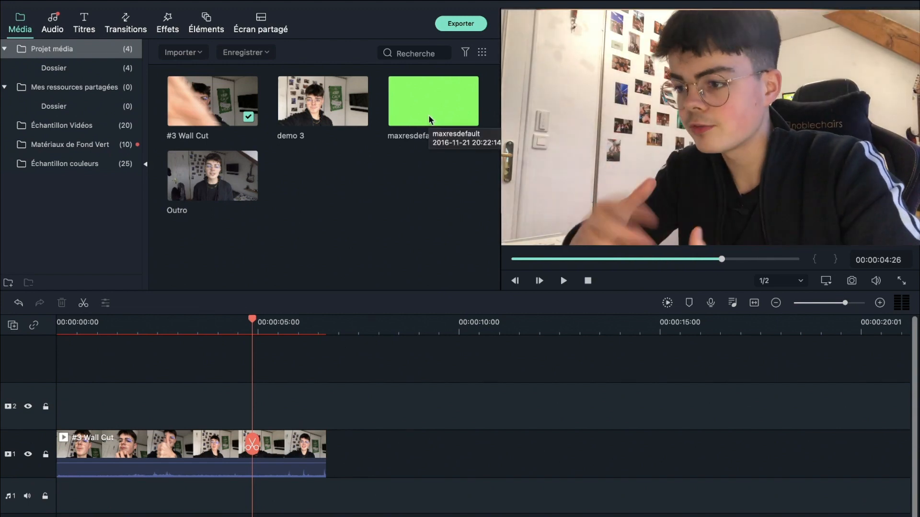
pyautogui.moveTo(430, 120); pyautogui.dragTo(258, 415)
pyautogui.doubleClick(363, 395)
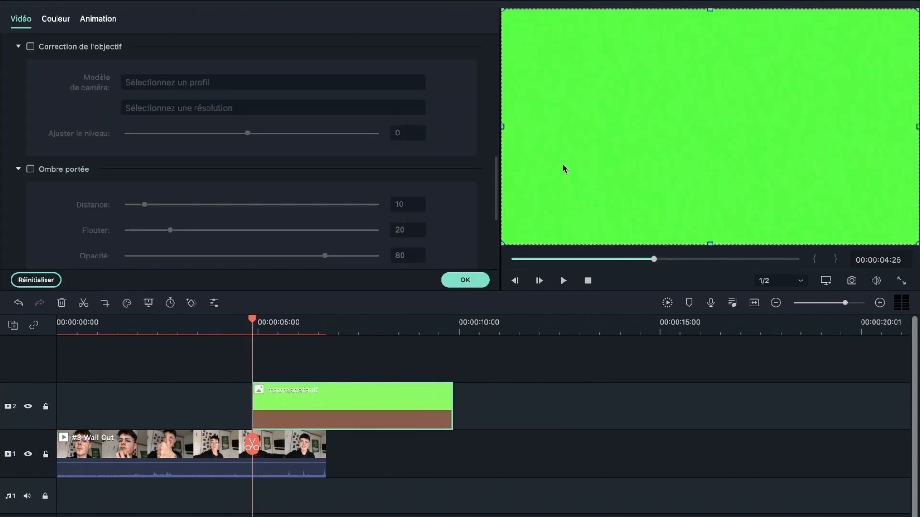
# Rotate the green image to 68.6 and position it at about X 1266.3, Y 195.6, lining its edge up with the hand.
pyautogui.moveTo(619, 130); pyautogui.dragTo(681, 171)
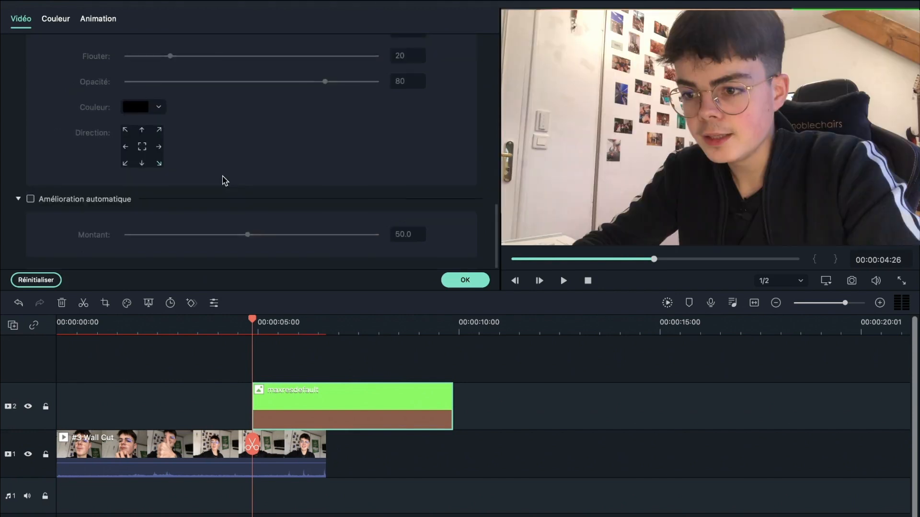
pyautogui.scroll(10, 224, 179)
pyautogui.scroll(5, 168, 115)
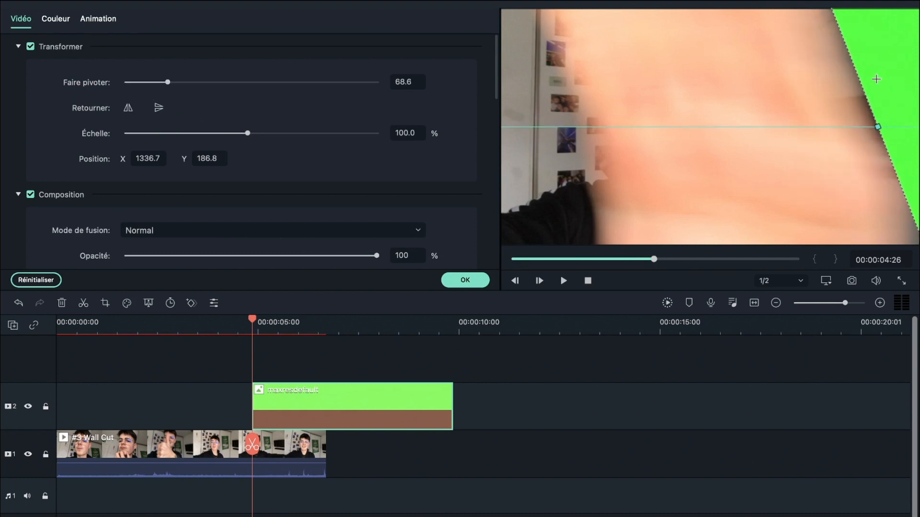
pyautogui.moveTo(876, 79); pyautogui.dragTo(860, 81)
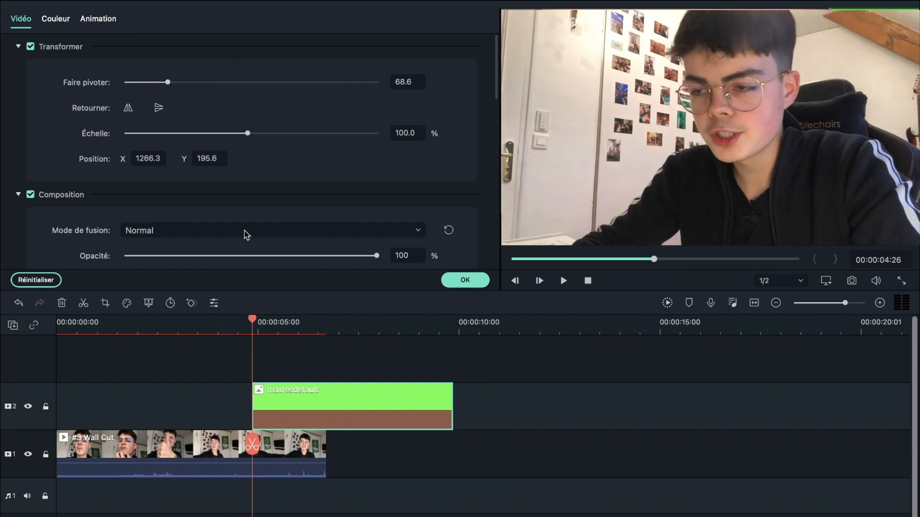
# Add custom animation keyframes to the green image at 00:00:04:26 and 00:00:04:27, continuing frame by frame to follow the hand's edge.
pyautogui.click(109, 24)
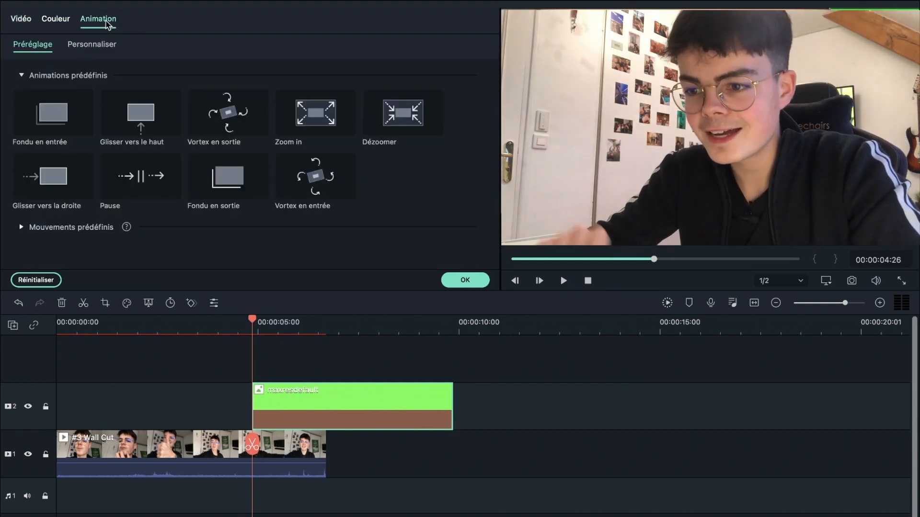
pyautogui.click(94, 45)
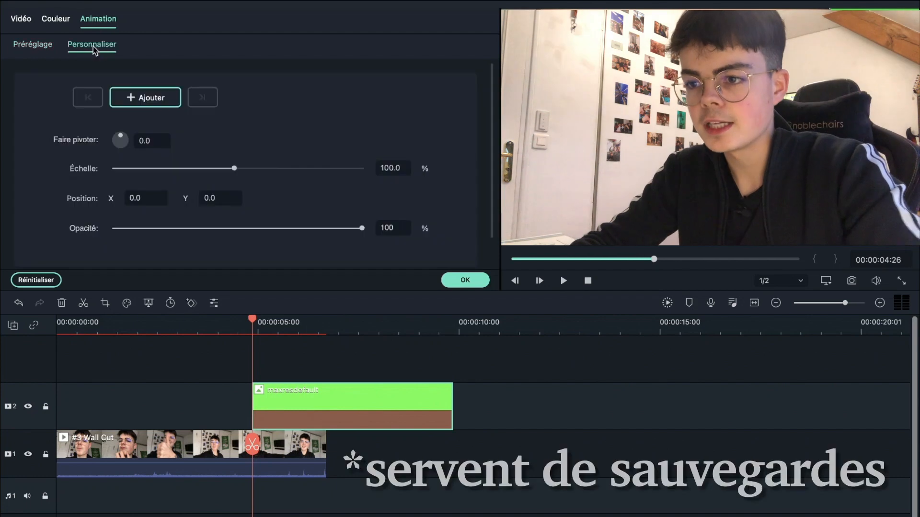
pyautogui.click(145, 100)
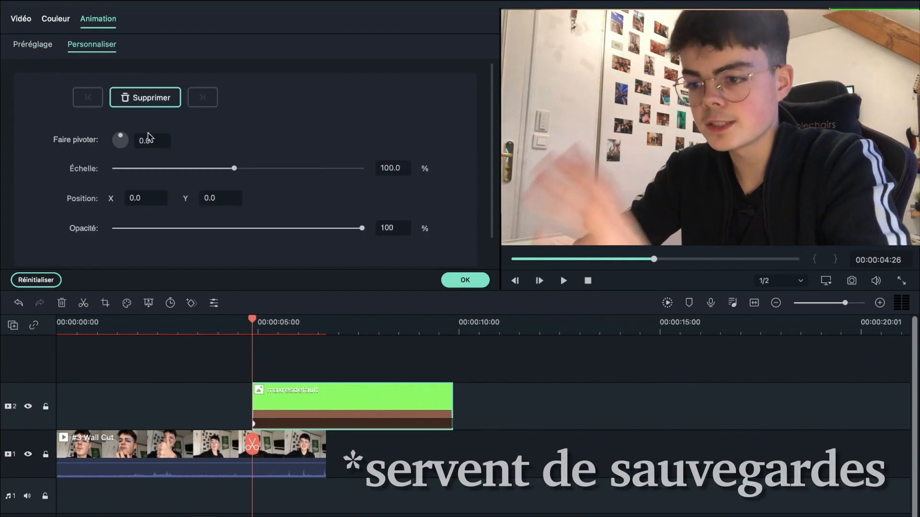
pyautogui.moveTo(253, 320); pyautogui.dragTo(259, 320)
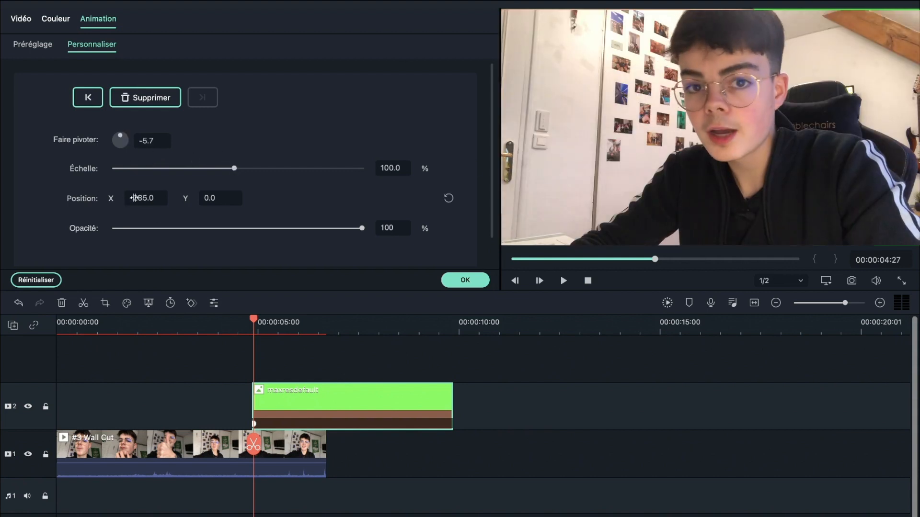
pyautogui.click(153, 101)
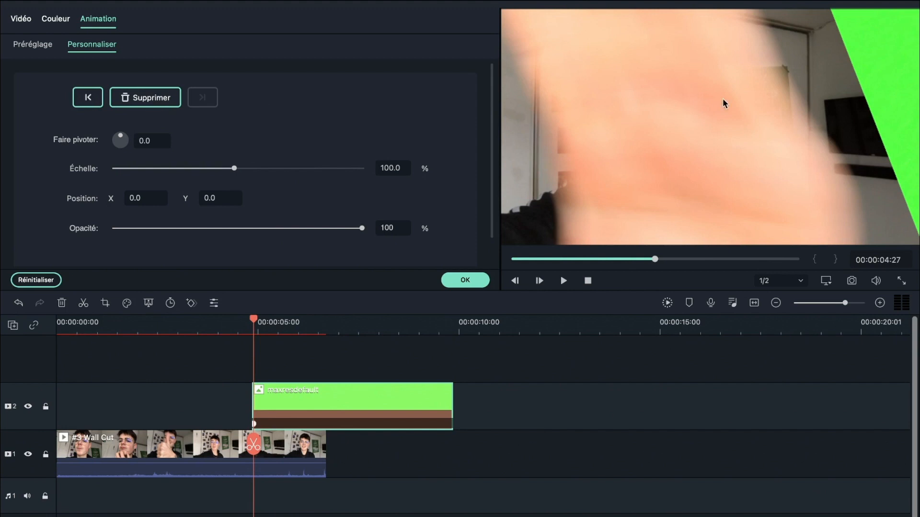
pyautogui.moveTo(254, 325); pyautogui.dragTo(260, 324)
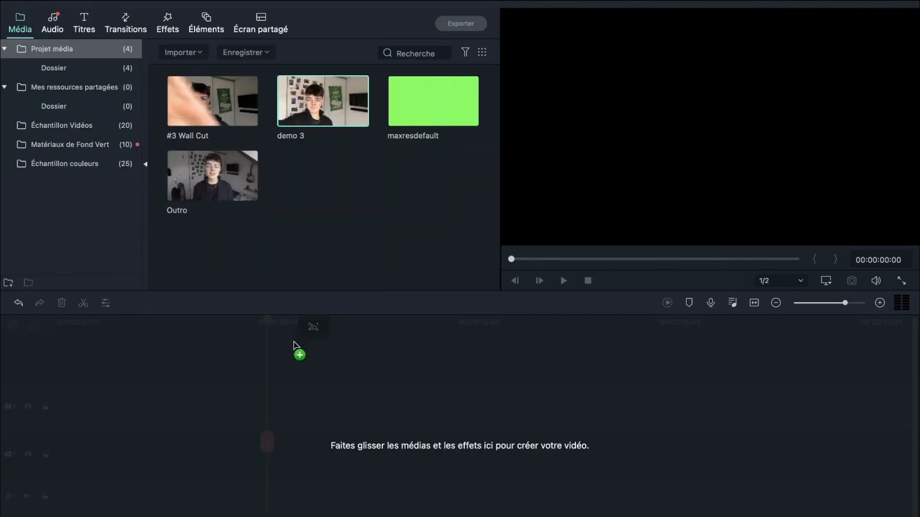
# Place the demo 3 clip at the start of video track 1 in the empty timeline and play it through.
pyautogui.moveTo(294, 342); pyautogui.dragTo(60, 433)
pyautogui.press('space')
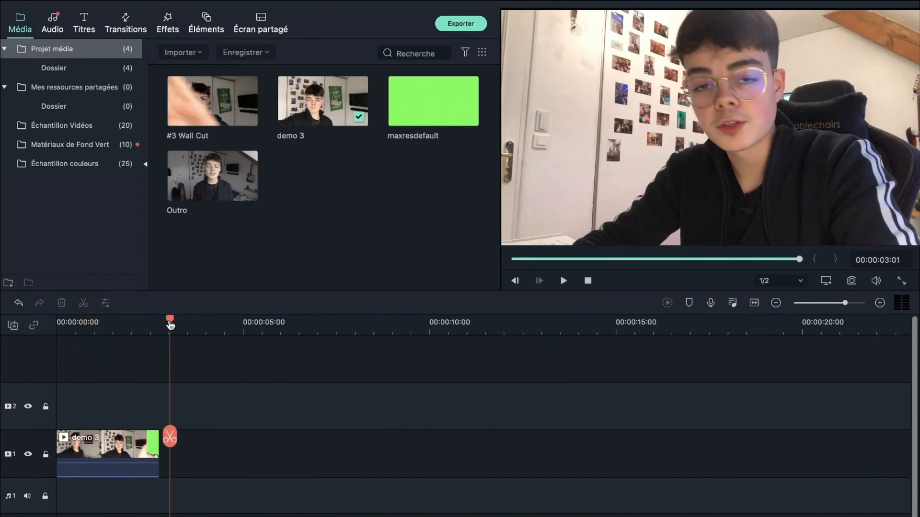
pyautogui.moveTo(170, 325); pyautogui.dragTo(118, 324)
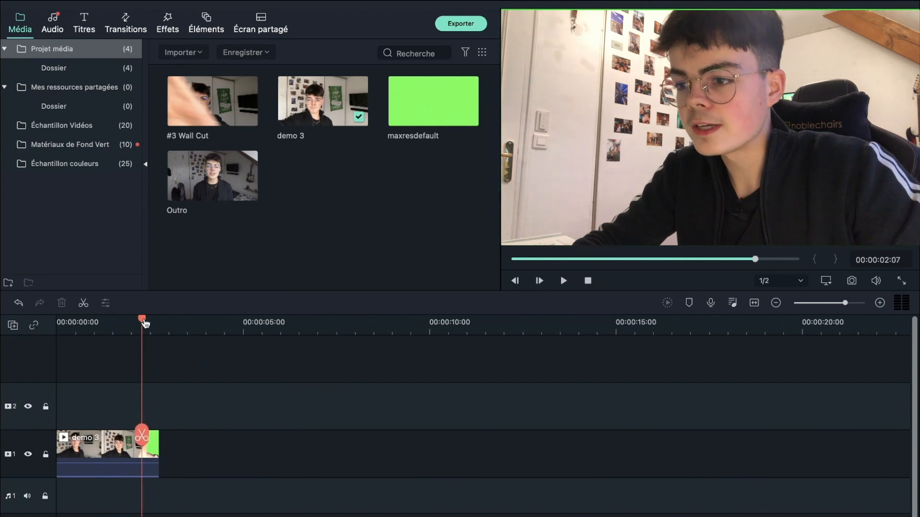
# Move the demo 3 clip to video track 2 and place the Outro clip beneath it at the start of track 1.
pyautogui.doubleClick(108, 454)
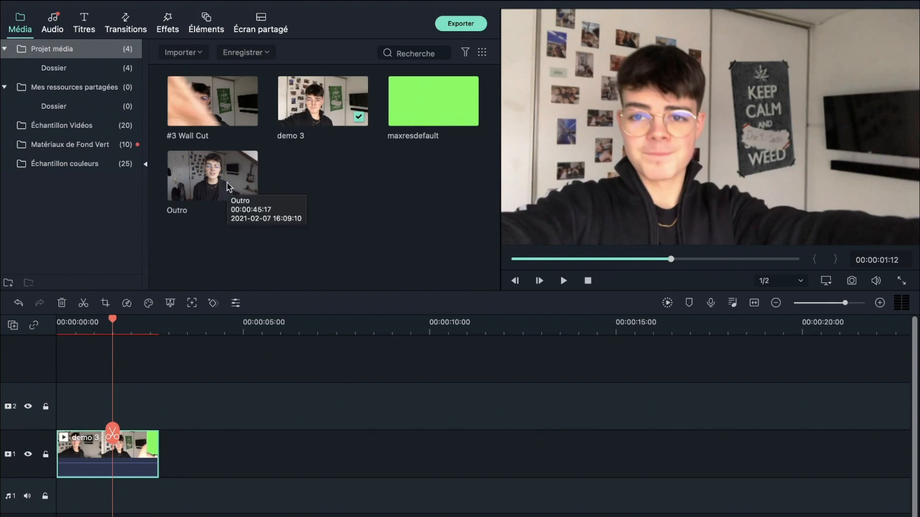
pyautogui.moveTo(227, 182); pyautogui.dragTo(139, 449)
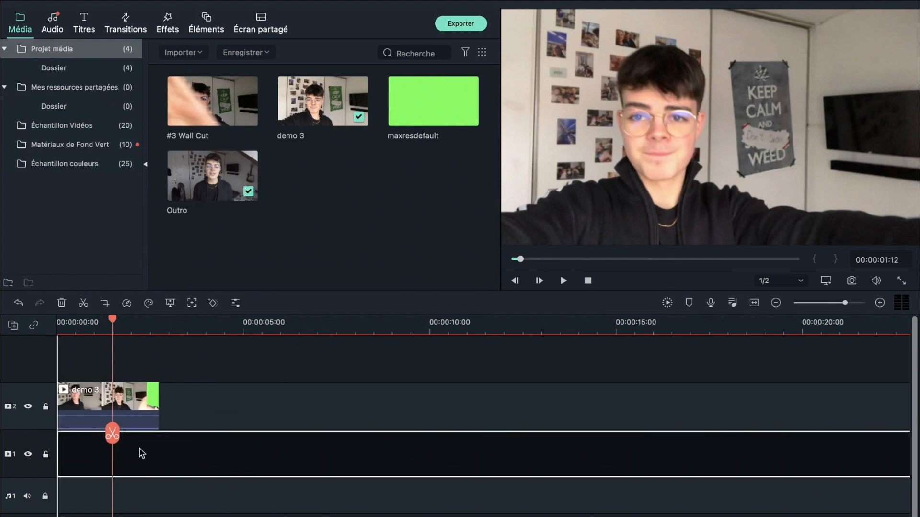
# Play the stacked demo 3 and Outro clips from the start to 00:00:03:01 to check the transition.
pyautogui.moveTo(72, 318); pyautogui.dragTo(40, 325)
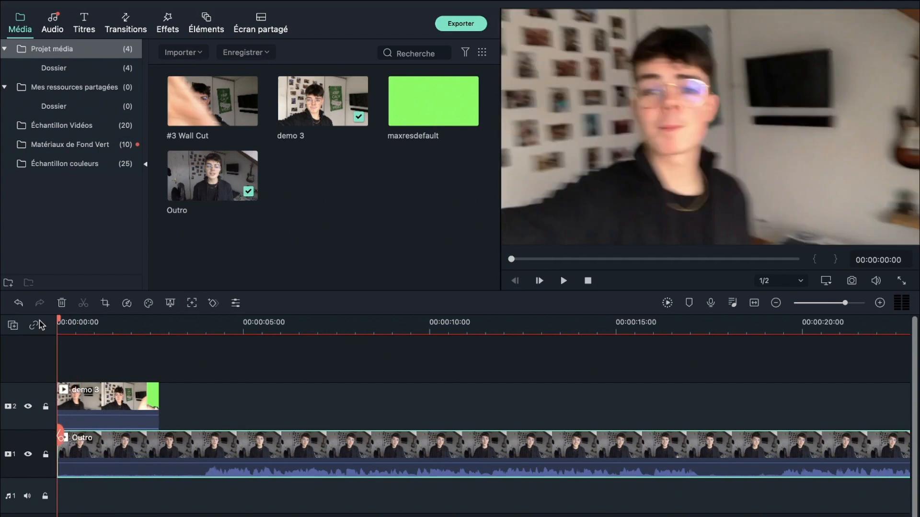
pyautogui.press('space')
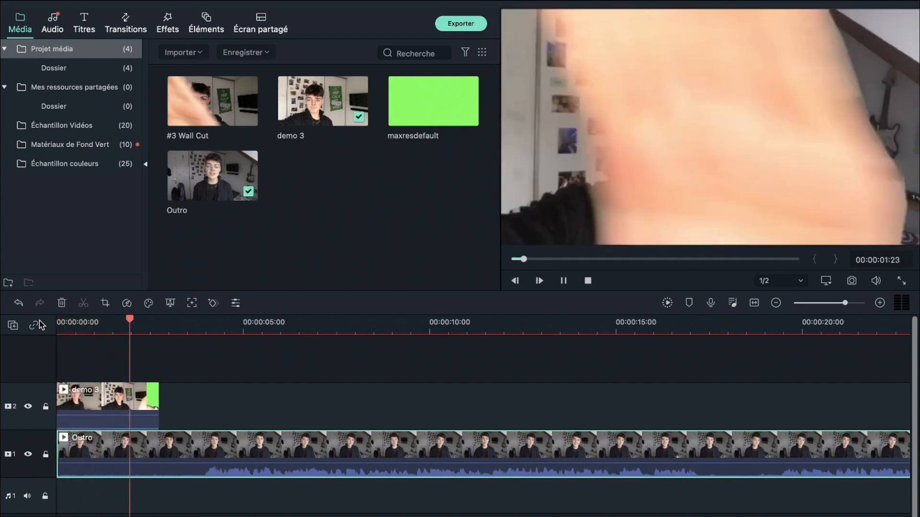
pyautogui.press('space')
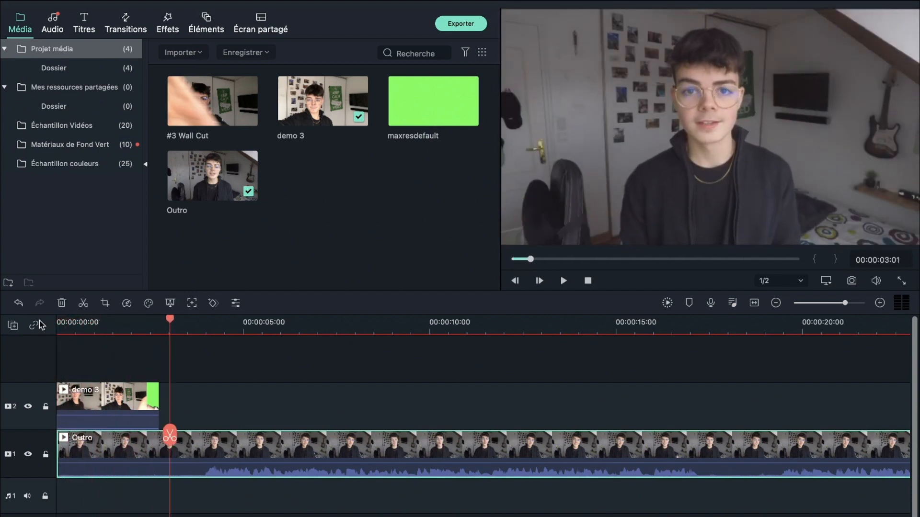